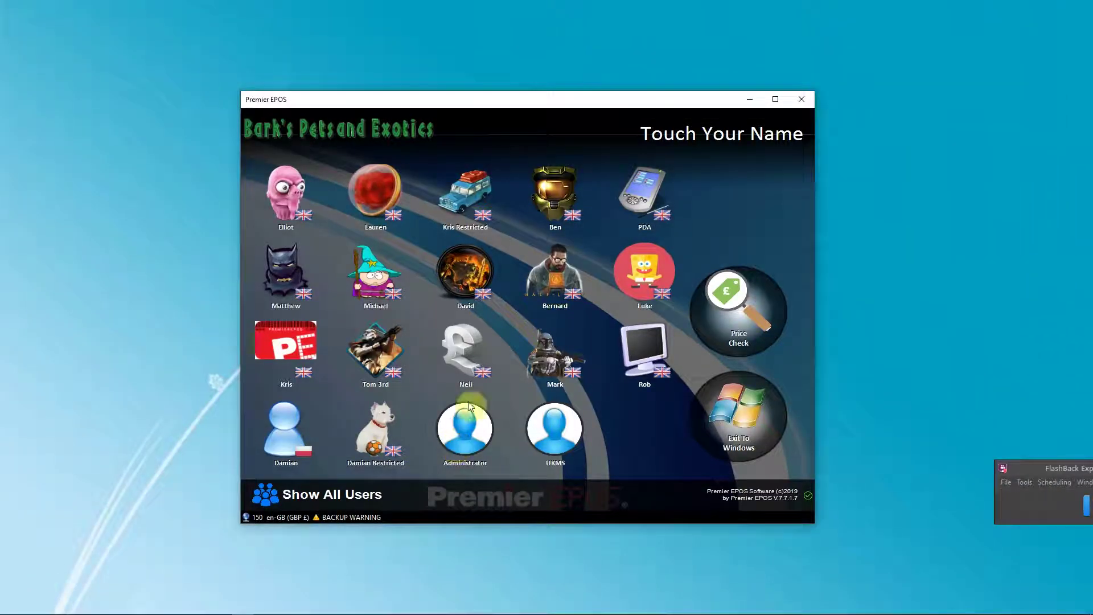
Log in as Administrator and open the Sales Screen Designer maximized to full screen
{"action": "left_click", "coordinate": [469, 406]}
{"action": "left_click", "coordinate": [537, 280]}
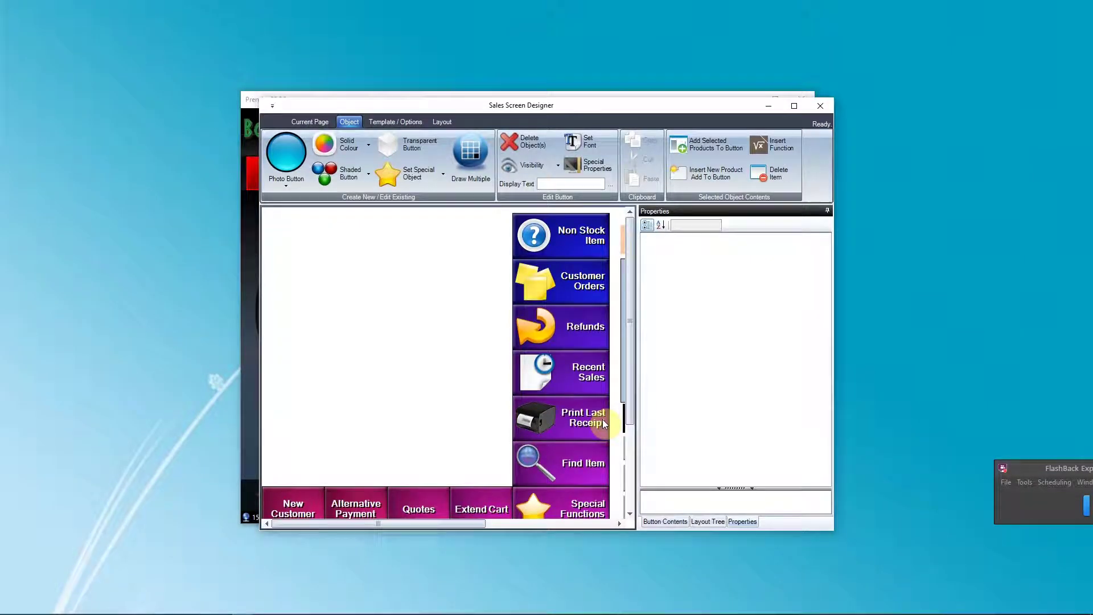
{"action": "left_click", "coordinate": [794, 106]}
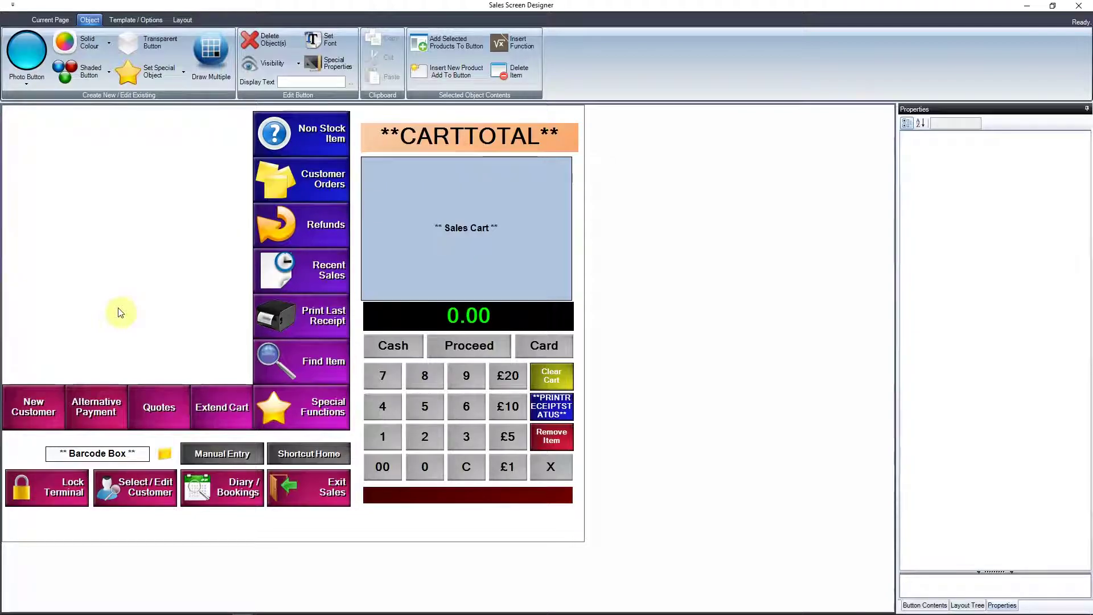
Add a photo button at the layout's top-left and recolour it blue
{"action": "left_click", "coordinate": [35, 71]}
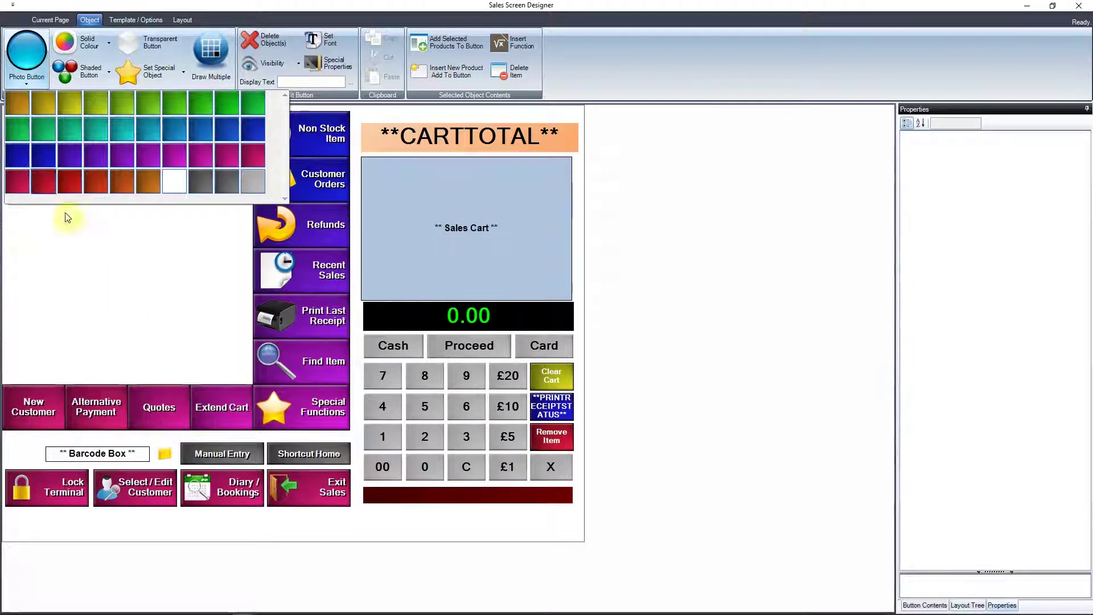
{"action": "left_click", "coordinate": [157, 104]}
{"action": "left_click_drag", "start_coordinate": [114, 216], "coordinate": [233, 279]}
{"action": "left_click_drag", "start_coordinate": [158, 247], "coordinate": [55, 151]}
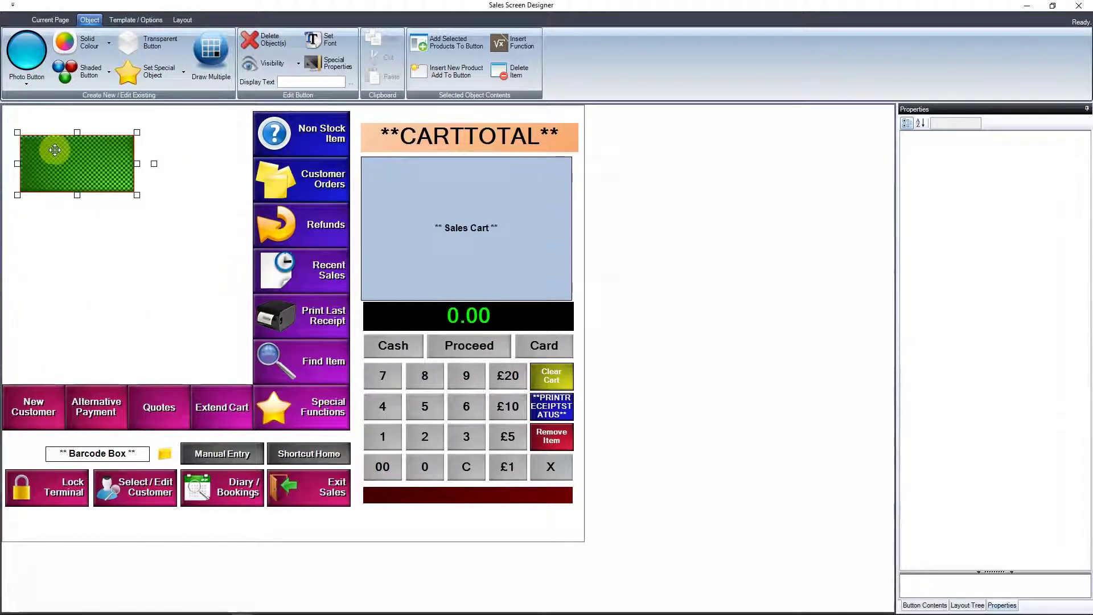
{"action": "left_click", "coordinate": [27, 63]}
{"action": "left_click", "coordinate": [222, 142]}
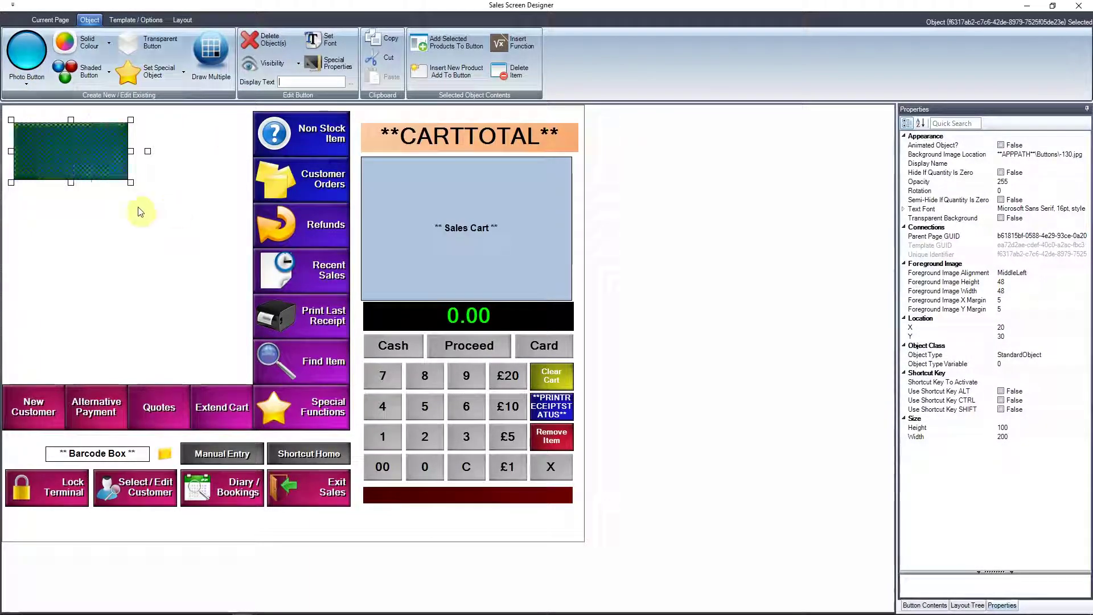
Add a second, green photo button directly below the blue one
{"action": "left_click", "coordinate": [98, 231]}
{"action": "left_click", "coordinate": [35, 67]}
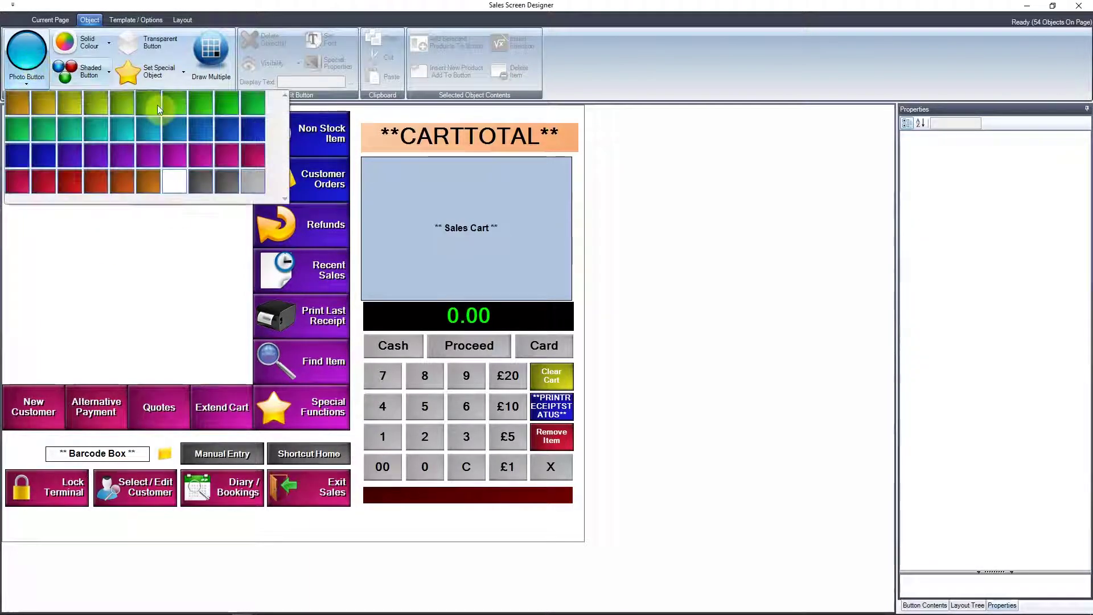
{"action": "left_click", "coordinate": [159, 104]}
{"action": "left_click_drag", "start_coordinate": [113, 217], "coordinate": [233, 279]}
{"action": "left_click_drag", "start_coordinate": [83, 219], "coordinate": [79, 218]}
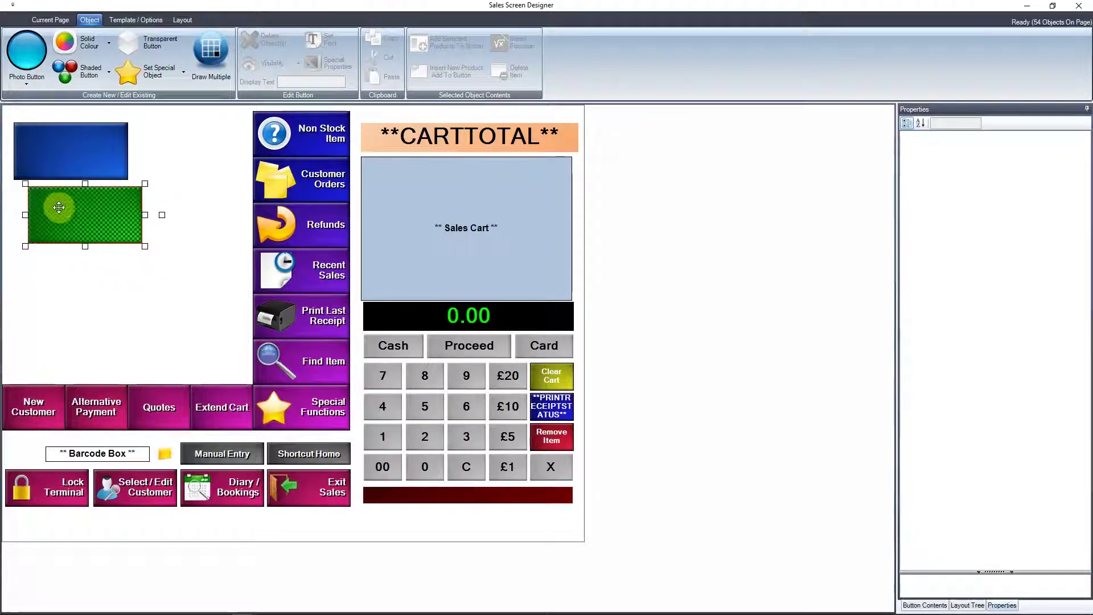
{"action": "left_click", "coordinate": [88, 153]}
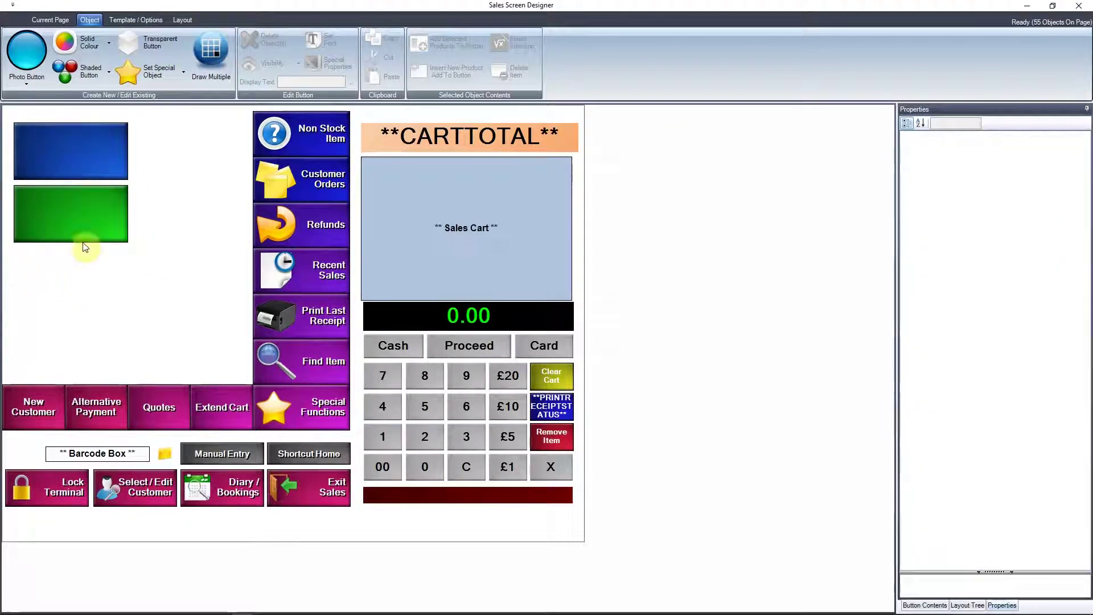
{"action": "right_click", "coordinate": [73, 143]}
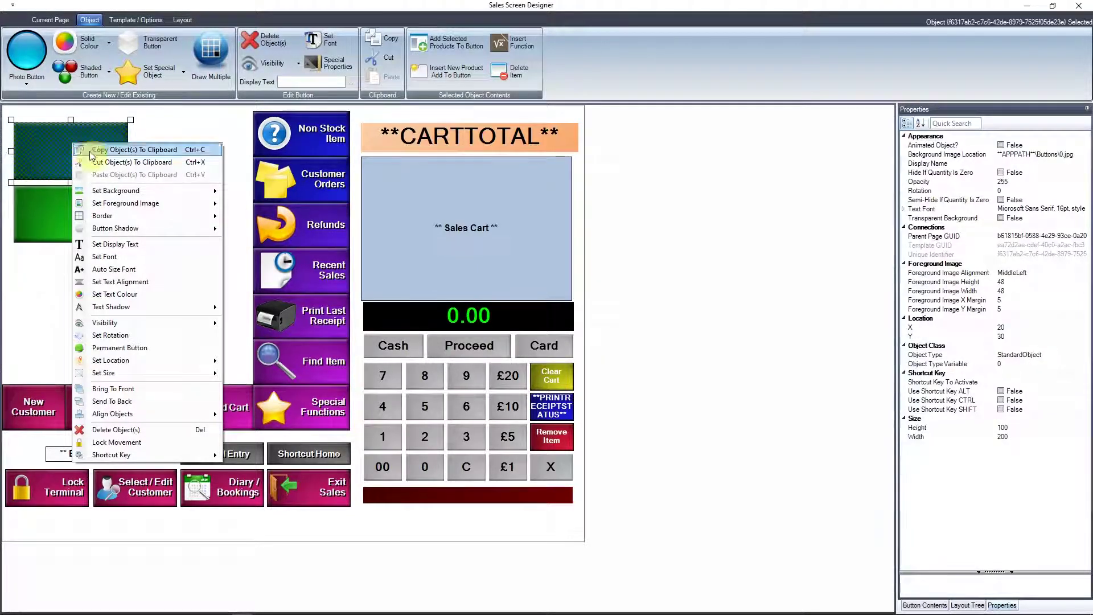
Set the blue button's foreground image to 22215-dog-icon from a file
{"action": "mouse_move", "coordinate": [194, 207]}
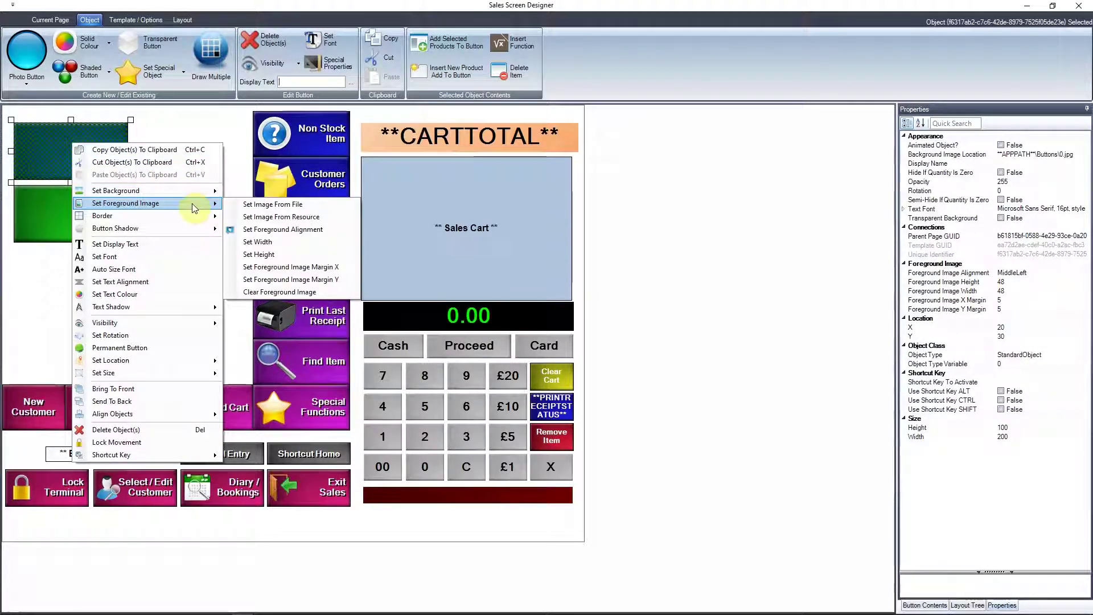
{"action": "left_click", "coordinate": [301, 209]}
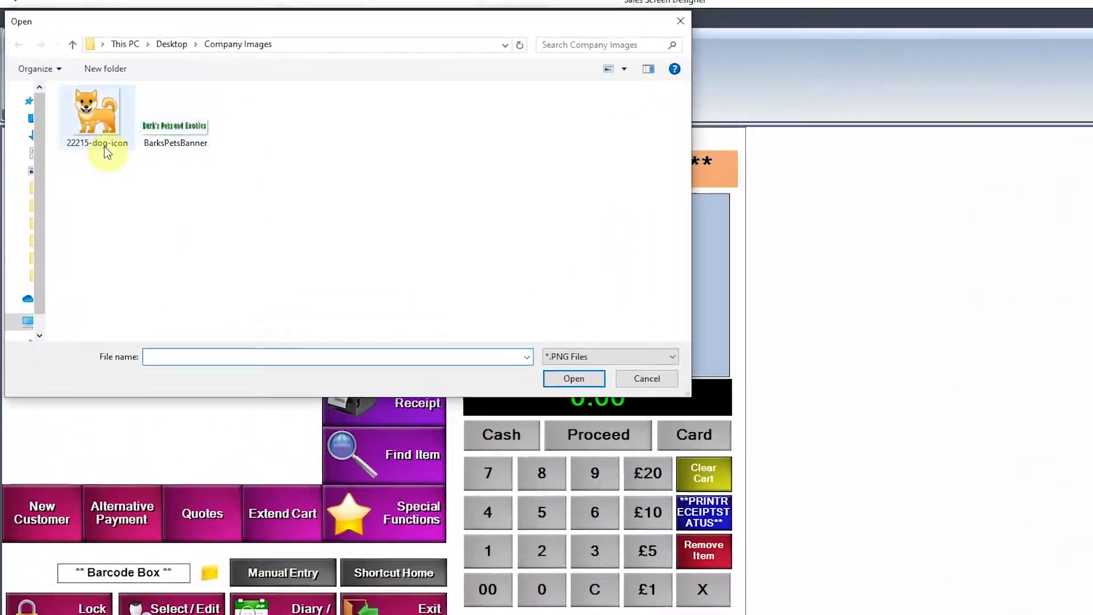
{"action": "left_click", "coordinate": [71, 90]}
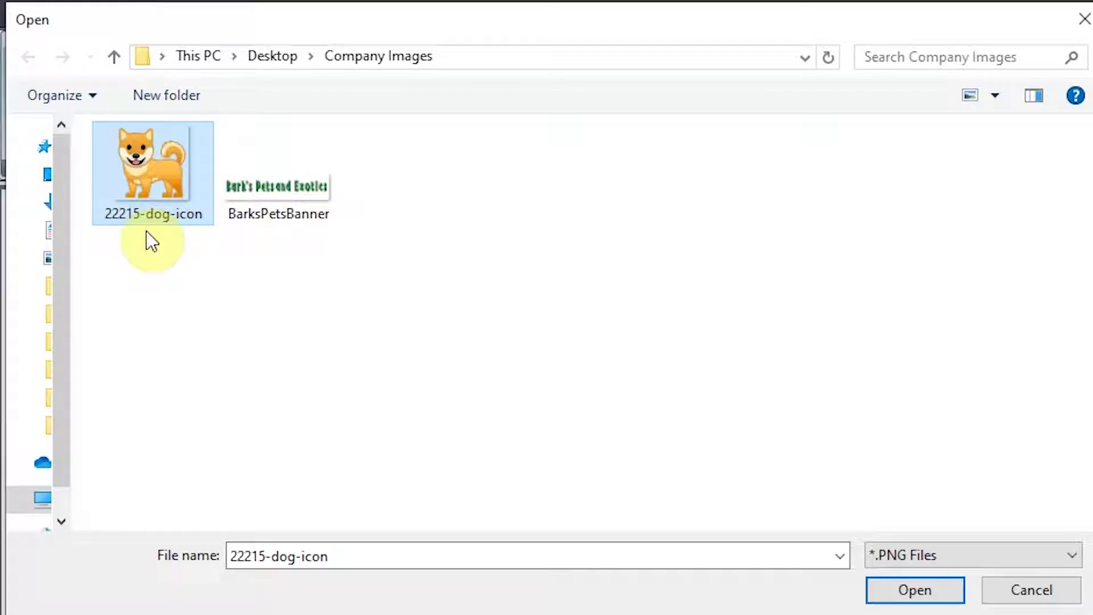
{"action": "left_click", "coordinate": [931, 598]}
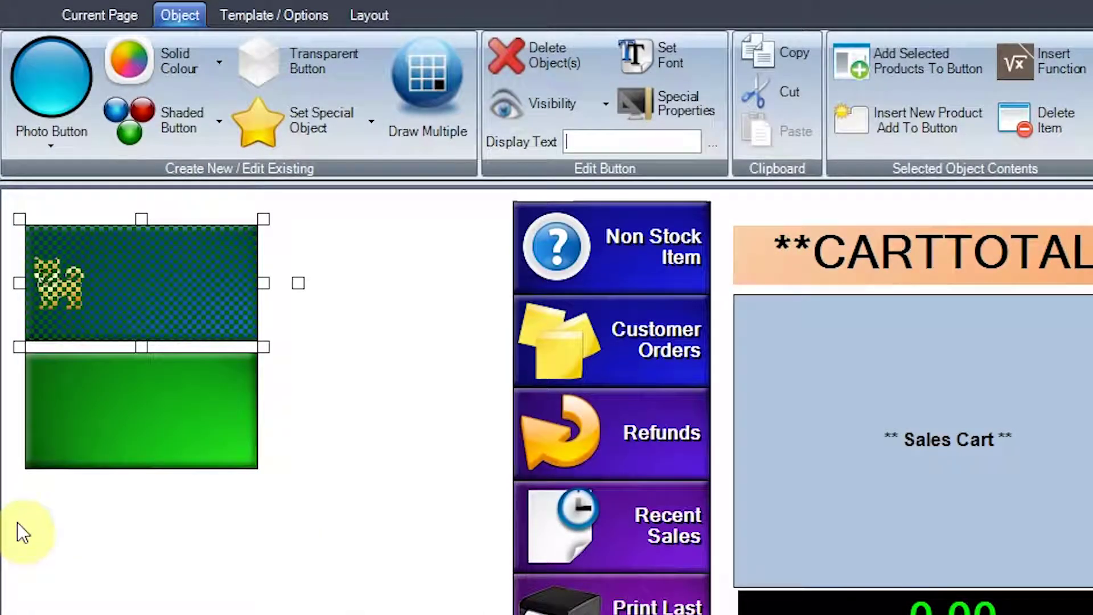
Set the dog icon's foreground alignment to Center - Middle on the blue button
{"action": "left_click", "coordinate": [134, 559]}
{"action": "left_click", "coordinate": [73, 297]}
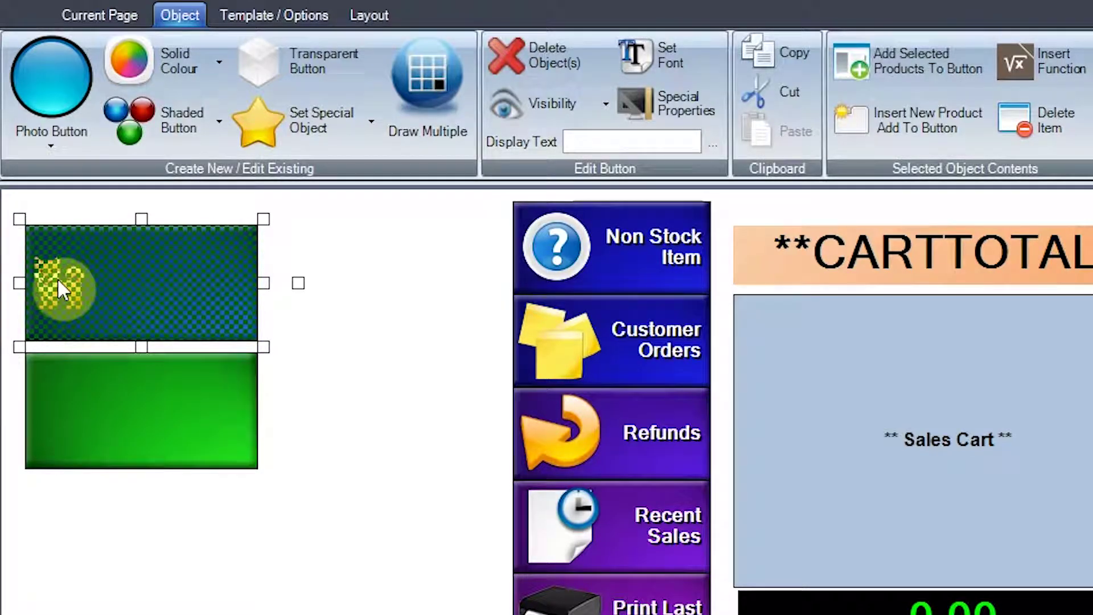
{"action": "right_click", "coordinate": [162, 286]}
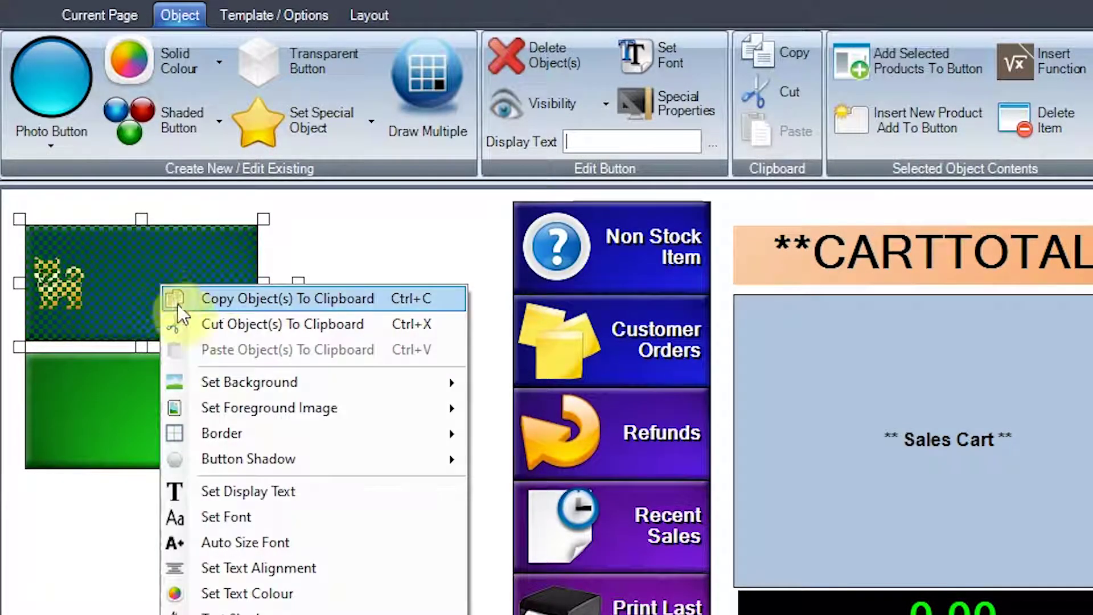
{"action": "mouse_move", "coordinate": [333, 411]}
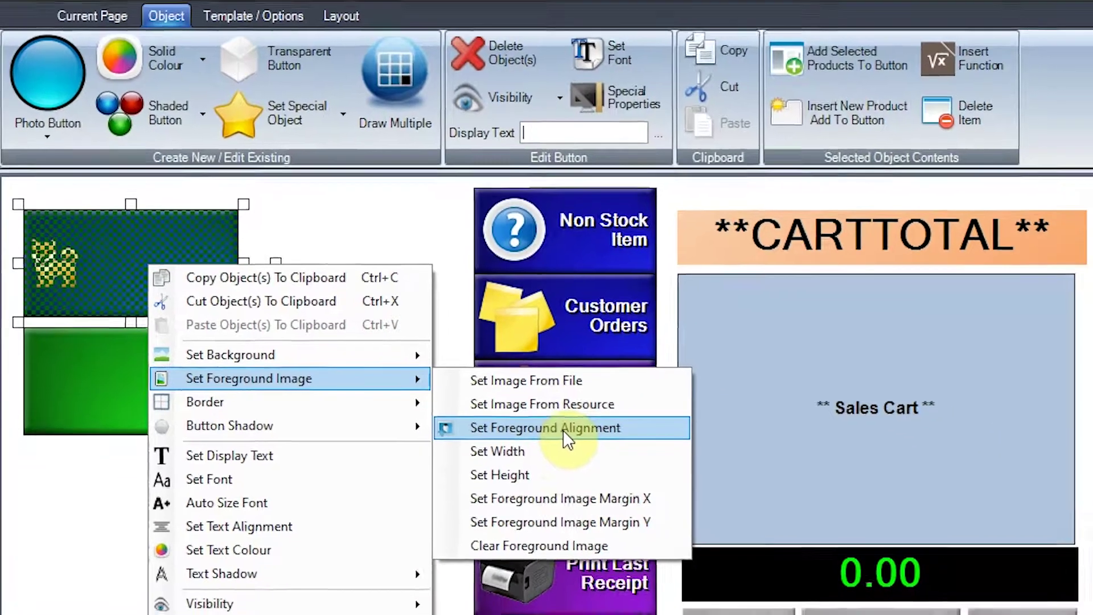
{"action": "left_click", "coordinate": [612, 463]}
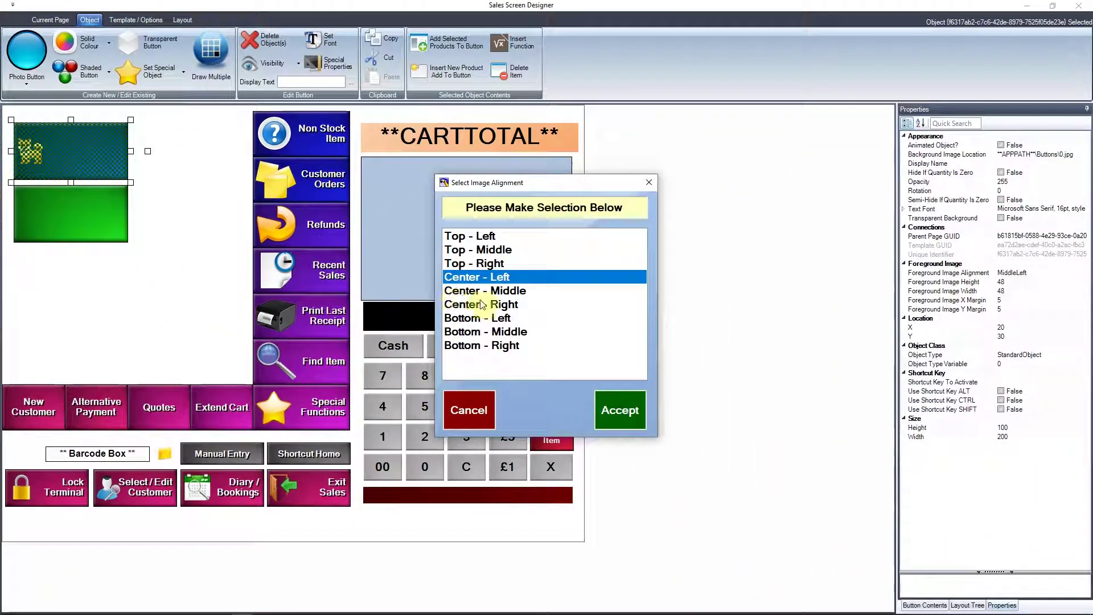
{"action": "left_click", "coordinate": [683, 389]}
{"action": "left_click", "coordinate": [612, 405]}
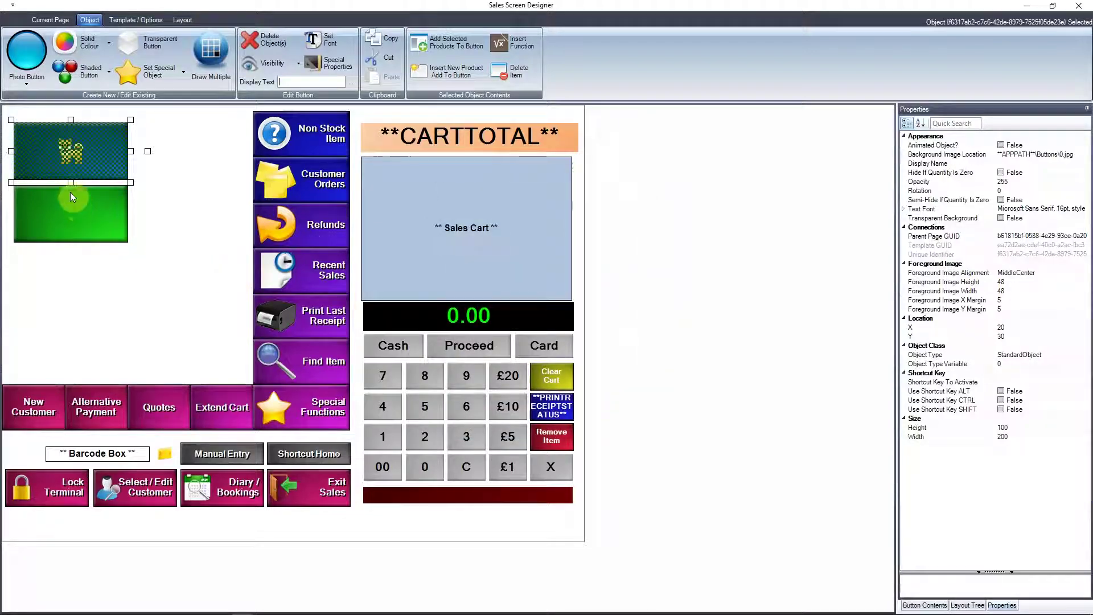
{"action": "left_click", "coordinate": [56, 323]}
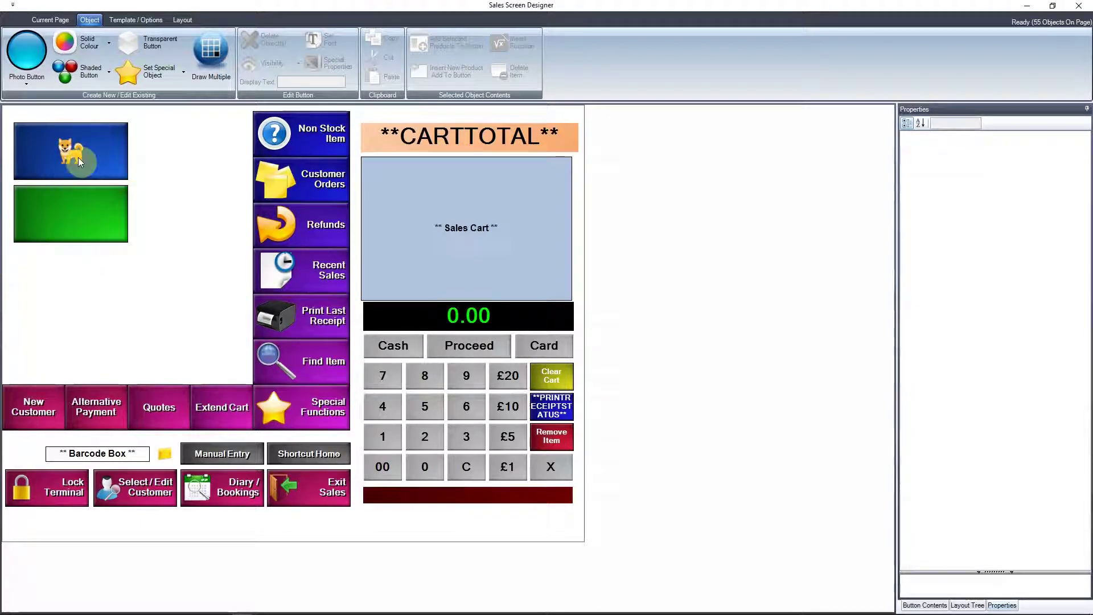
{"action": "left_click", "coordinate": [89, 215]}
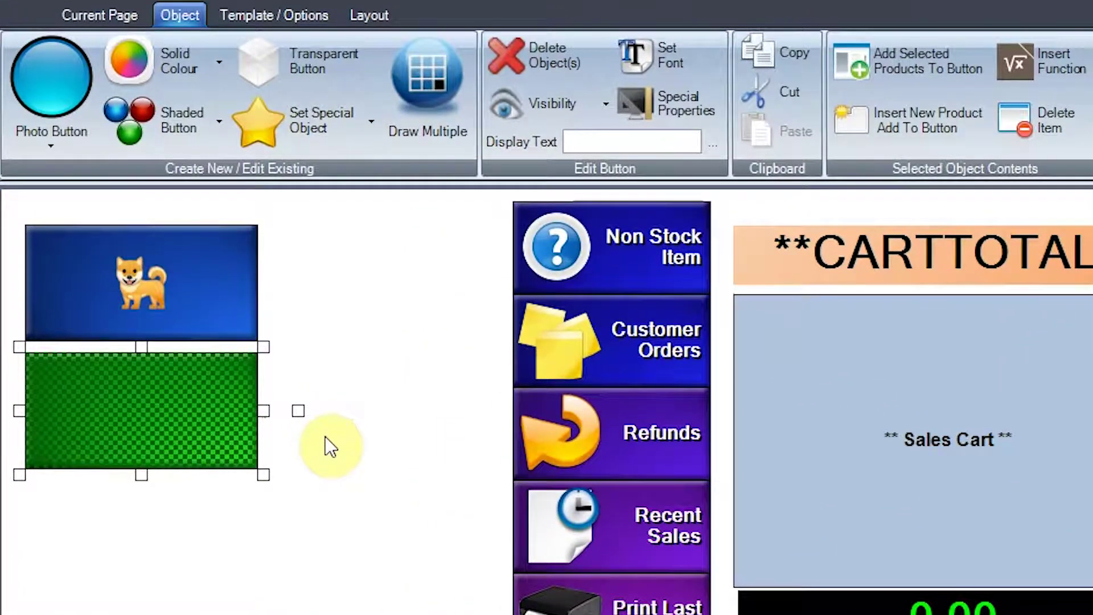
Set the green button's background image to the 256x256bb cat picture from Company Images
{"action": "right_click", "coordinate": [149, 406]}
{"action": "mouse_move", "coordinate": [353, 505]}
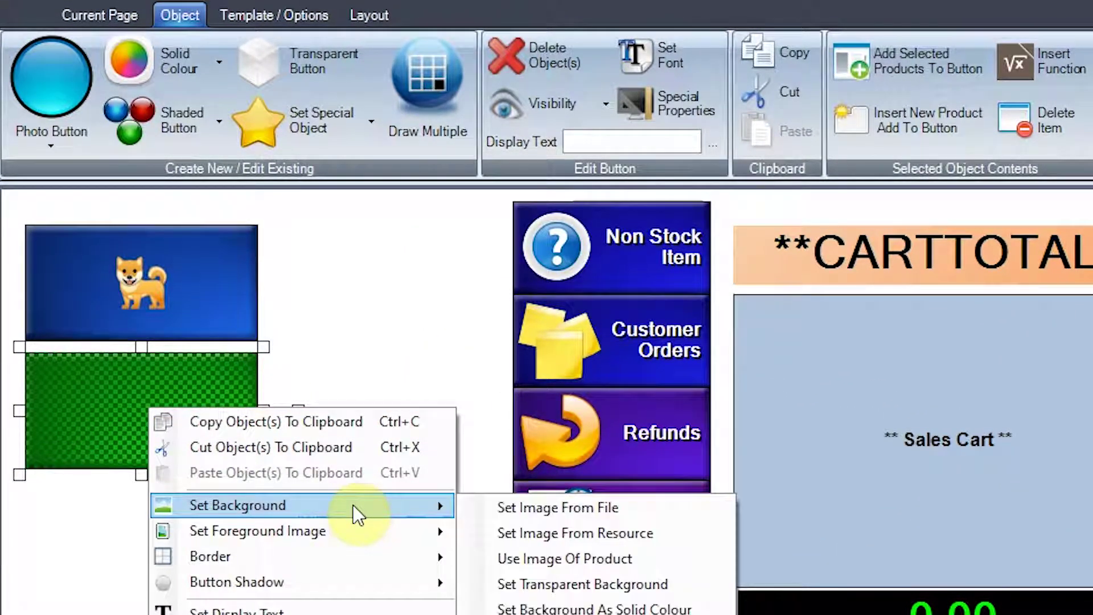
{"action": "left_click", "coordinate": [603, 508]}
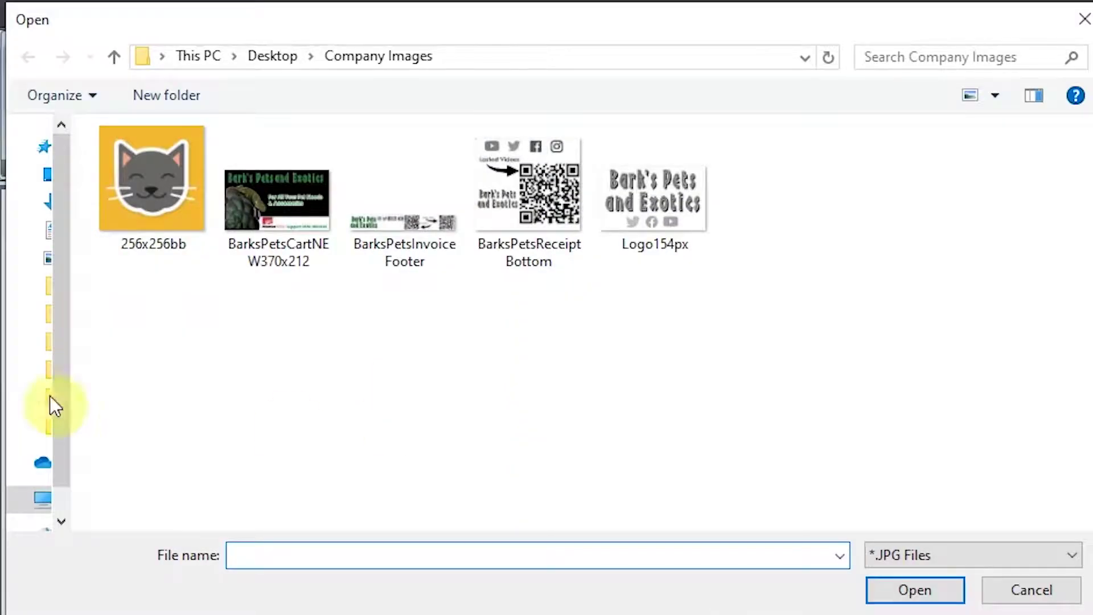
{"action": "left_click", "coordinate": [174, 226]}
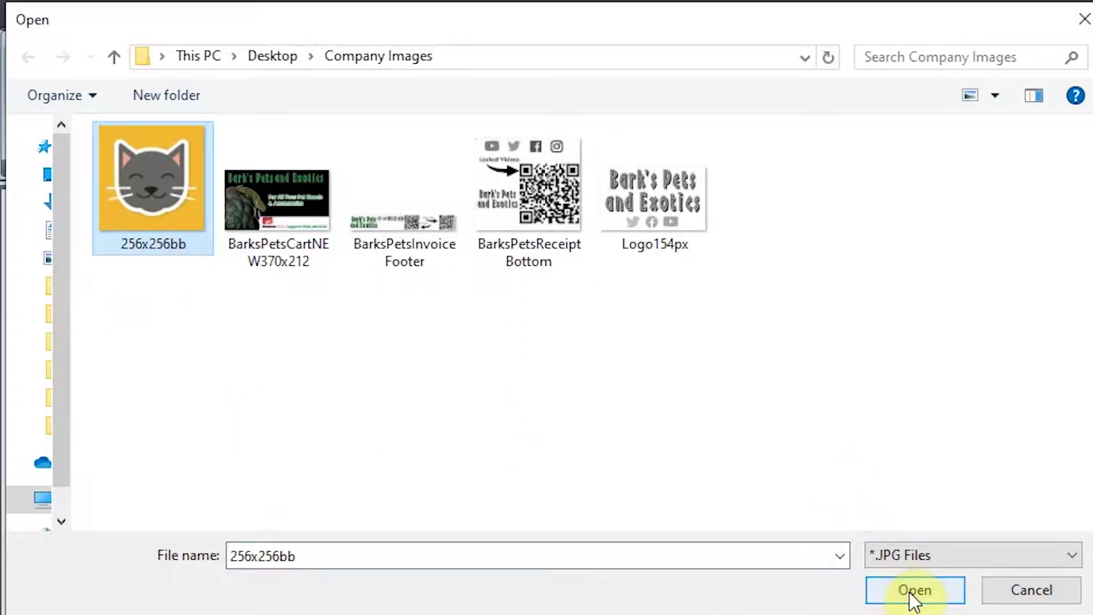
{"action": "left_click", "coordinate": [882, 592]}
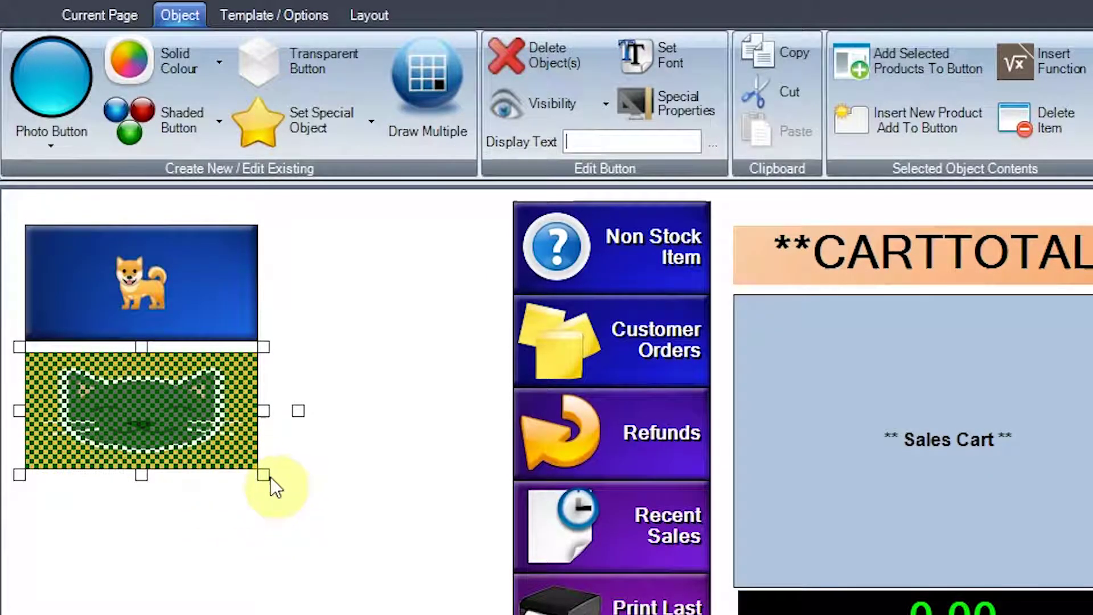
Resize the cat button into a square and move it beside the dog button
{"action": "left_click_drag", "start_coordinate": [265, 477], "coordinate": [212, 527]}
{"action": "left_click", "coordinate": [180, 576]}
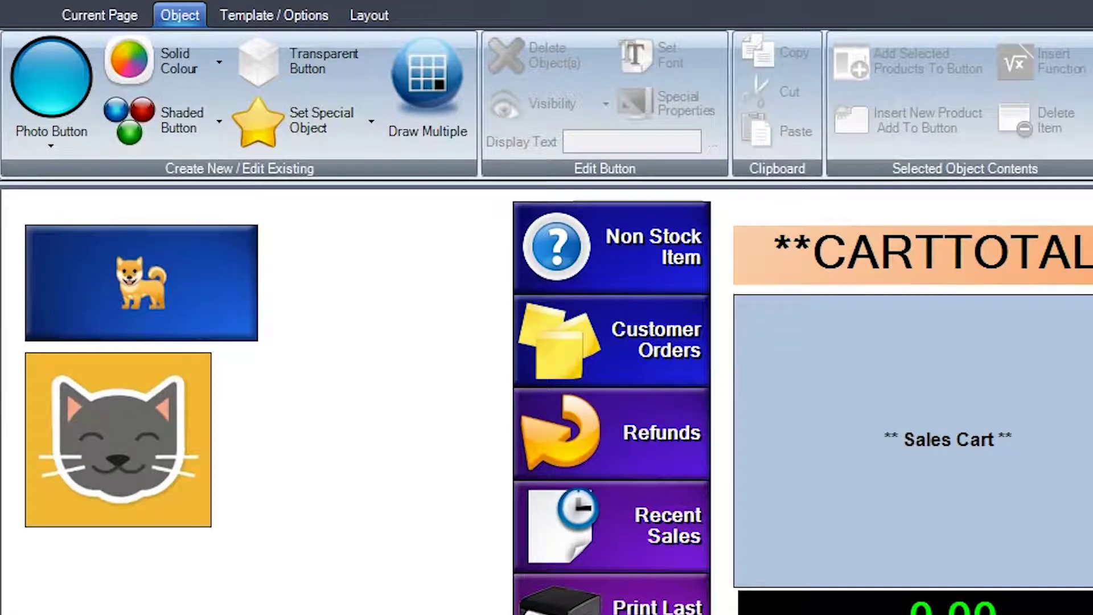
{"action": "left_click_drag", "start_coordinate": [132, 448], "coordinate": [391, 323]}
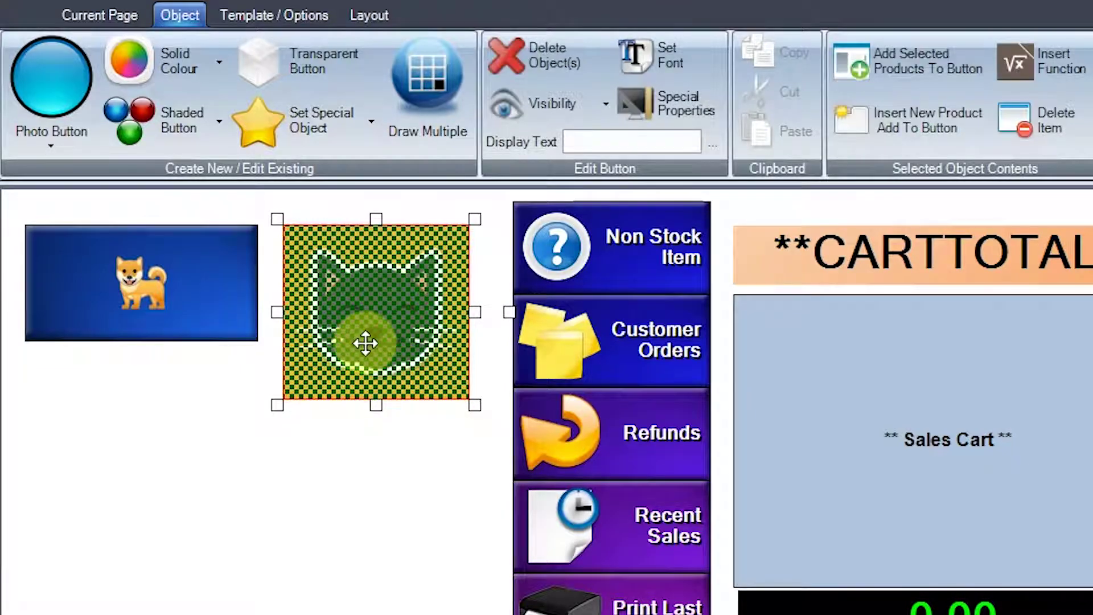
{"action": "left_click", "coordinate": [303, 482]}
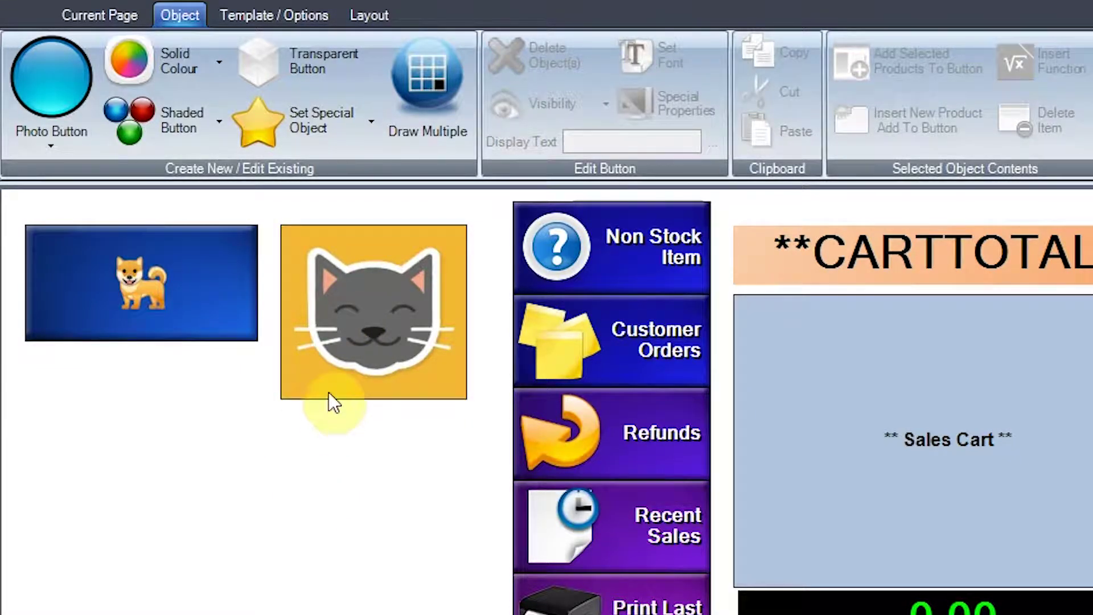
Switch the cat button's background to Use Image Of Product
{"action": "right_click", "coordinate": [358, 337]}
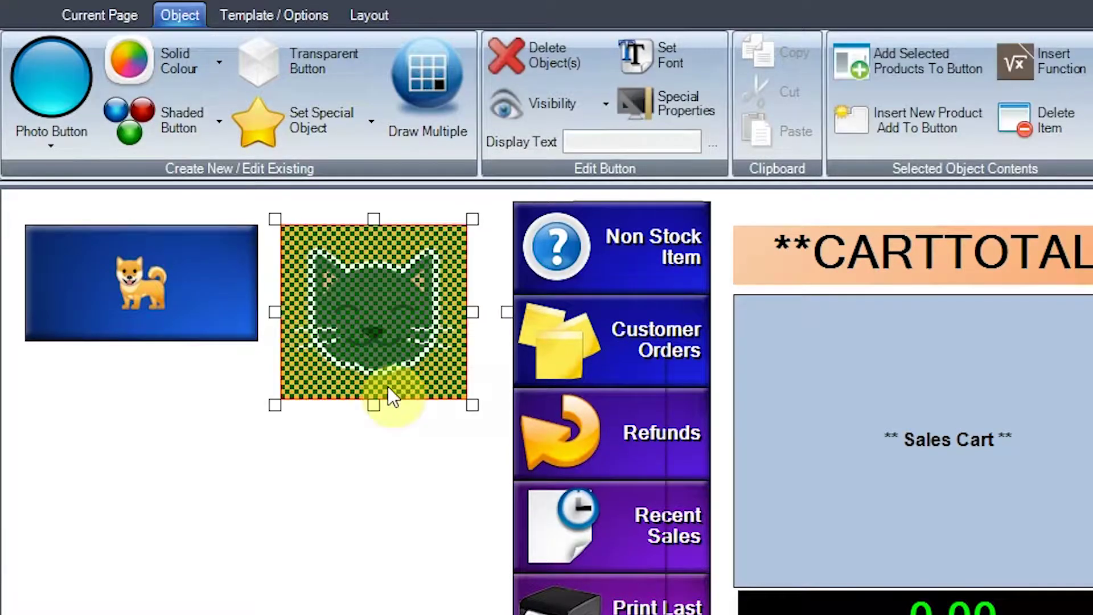
{"action": "mouse_move", "coordinate": [599, 442]}
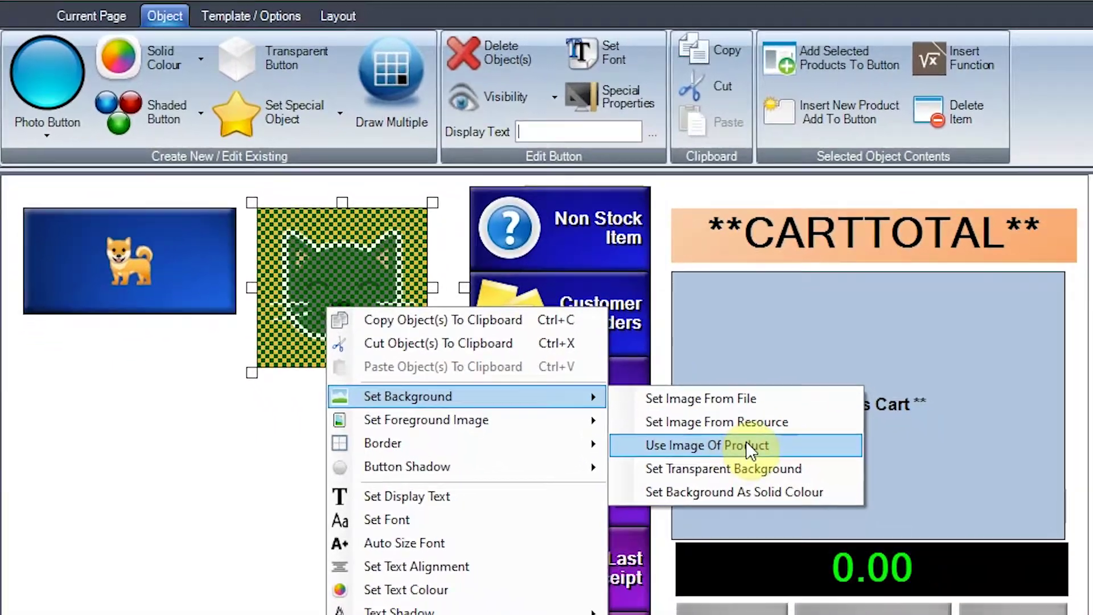
{"action": "left_click", "coordinate": [801, 484]}
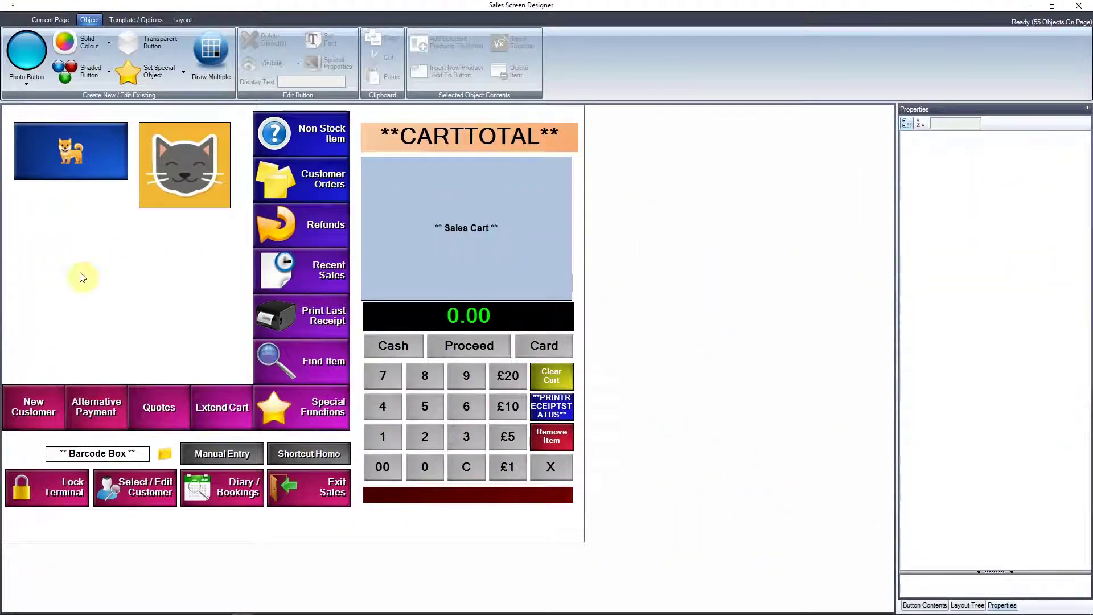